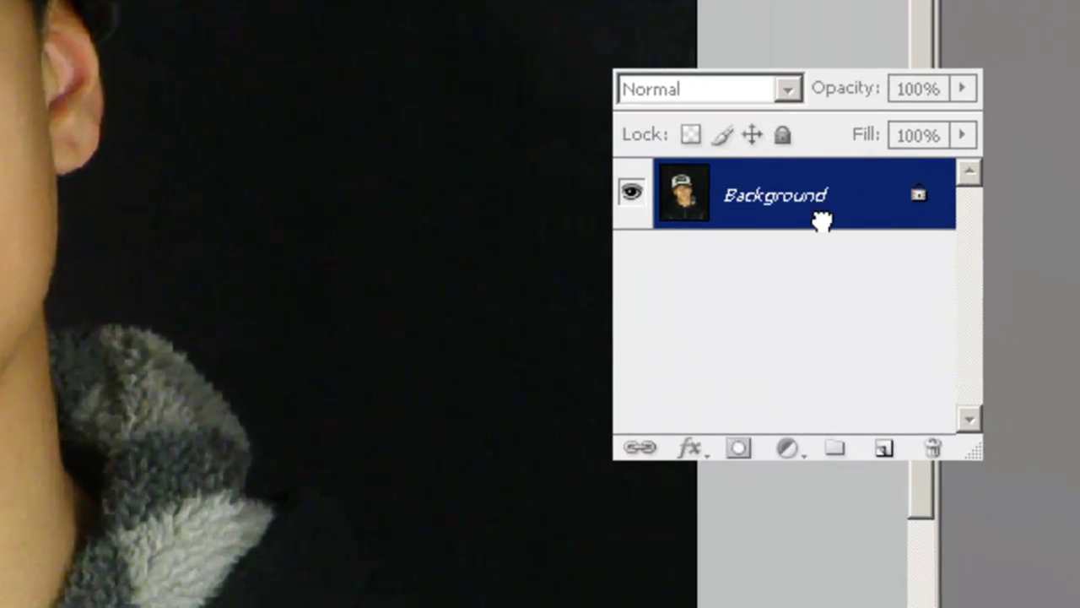
Duplicate the Background layer and set the copy's Hue/Saturation saturation to -100.
left_click_drag(822, 221, 885, 451)
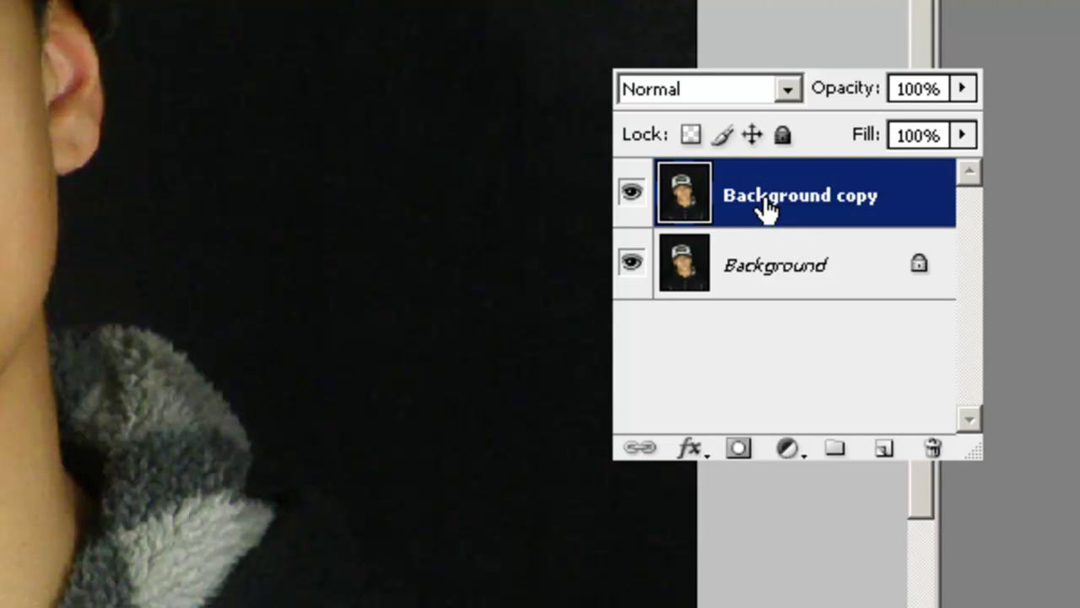
key("ctrl+u")
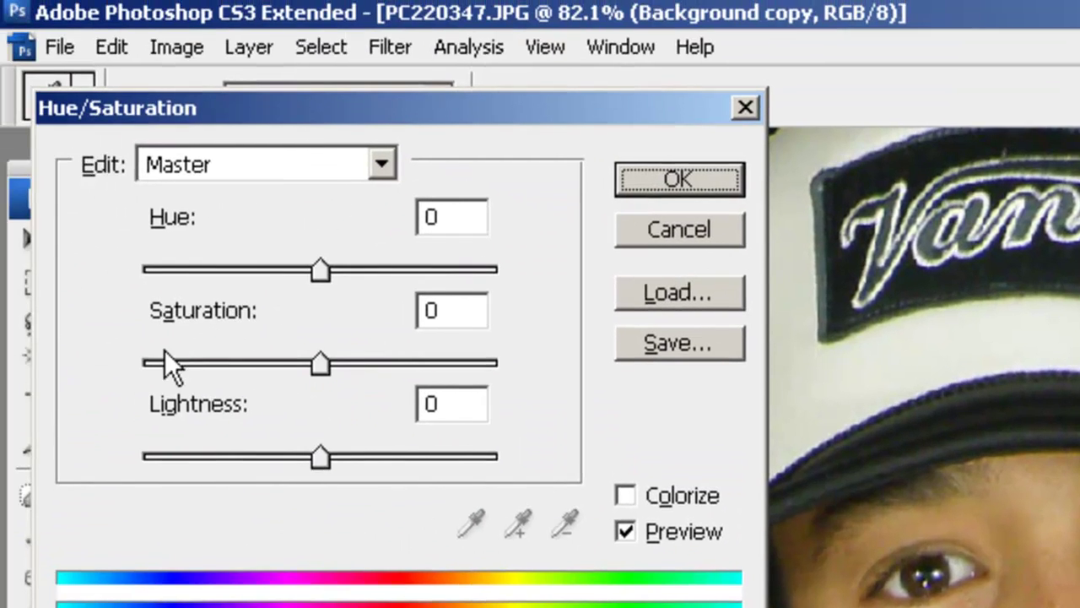
left_click_drag(165, 362, 131, 365)
left_click(680, 179)
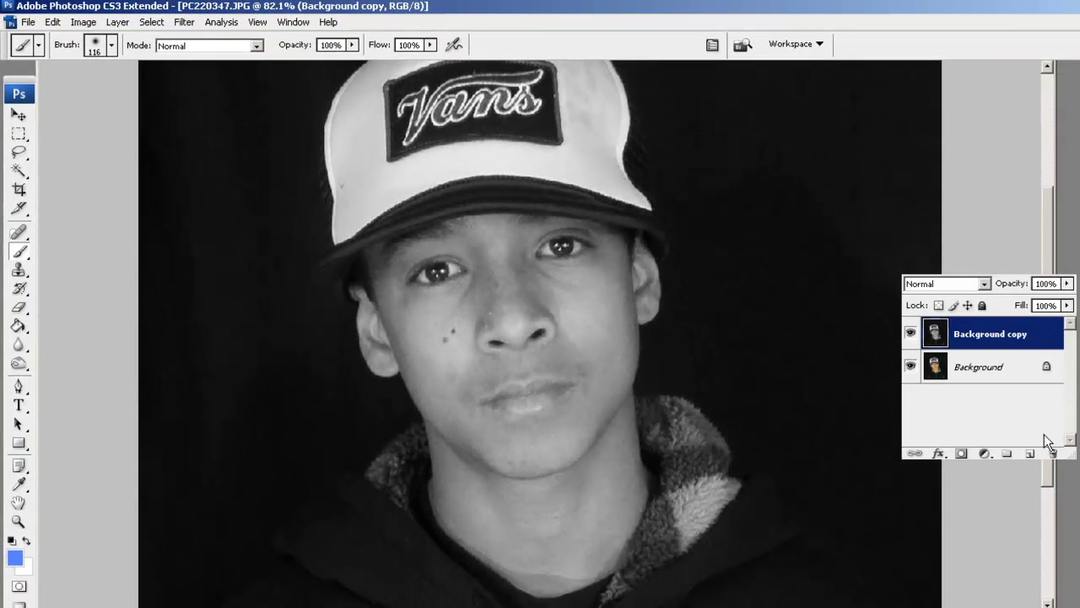
Magic Wand-select the dark background around the subject and add a new Layer 1.
key("w")
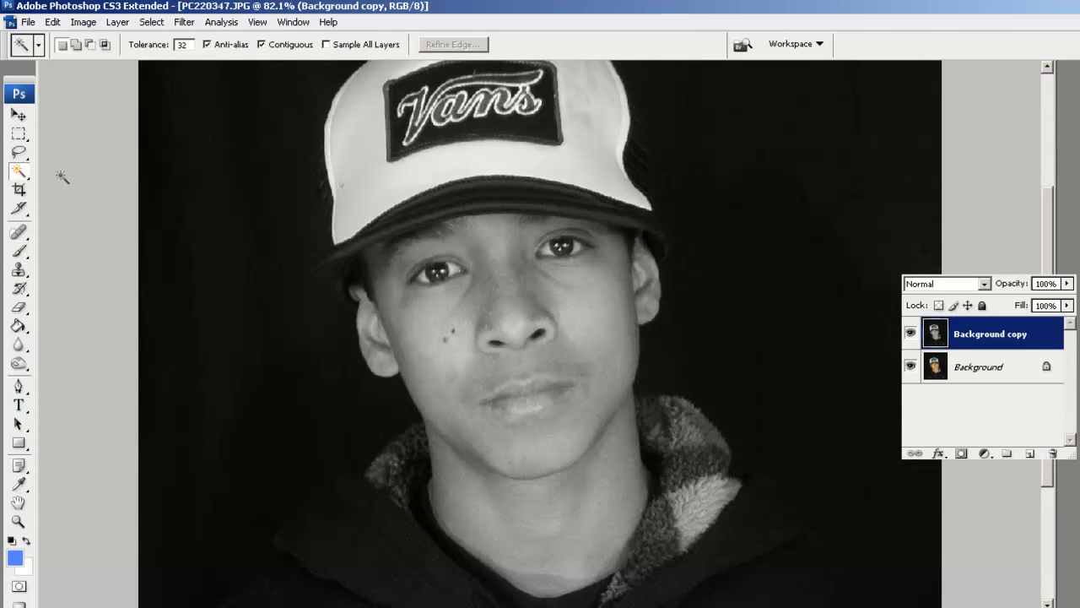
left_click(242, 202)
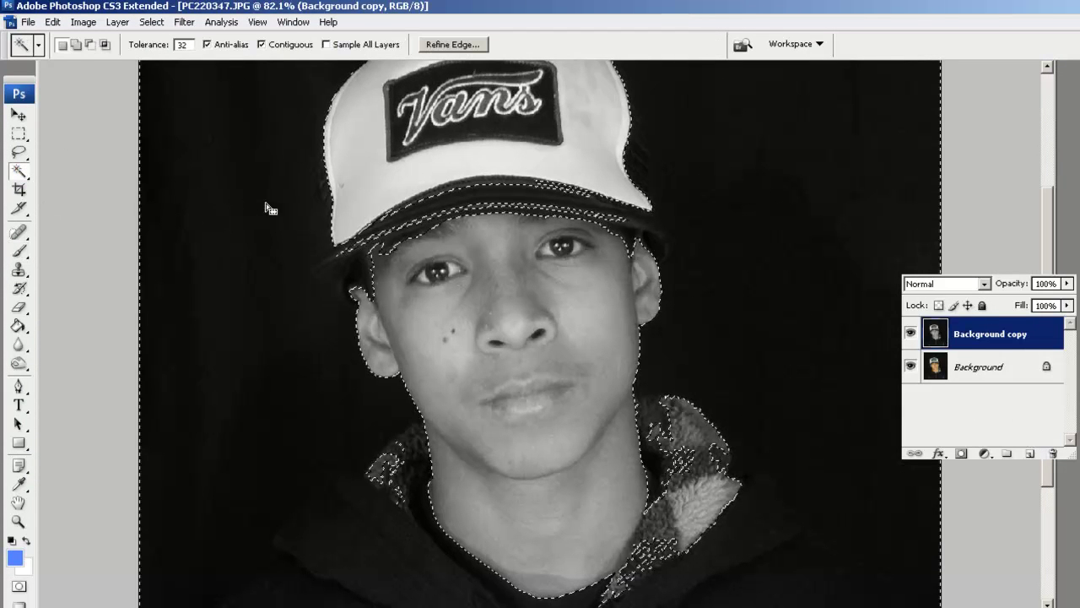
left_click(1030, 455)
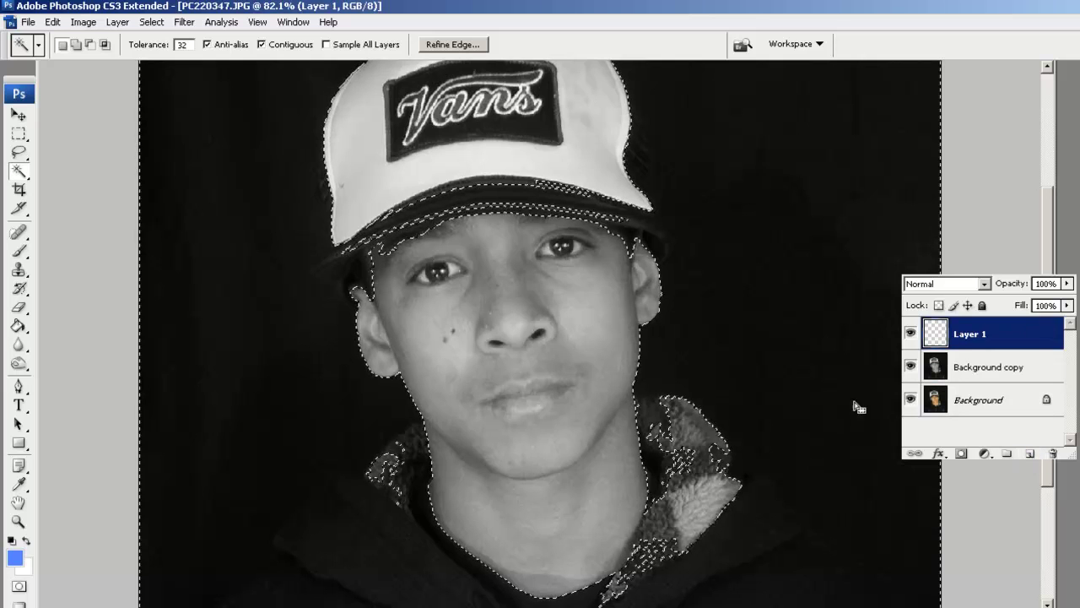
Fill the selection with solid black on Layer 1, deselect, and check the result against the photo.
left_click(11, 541)
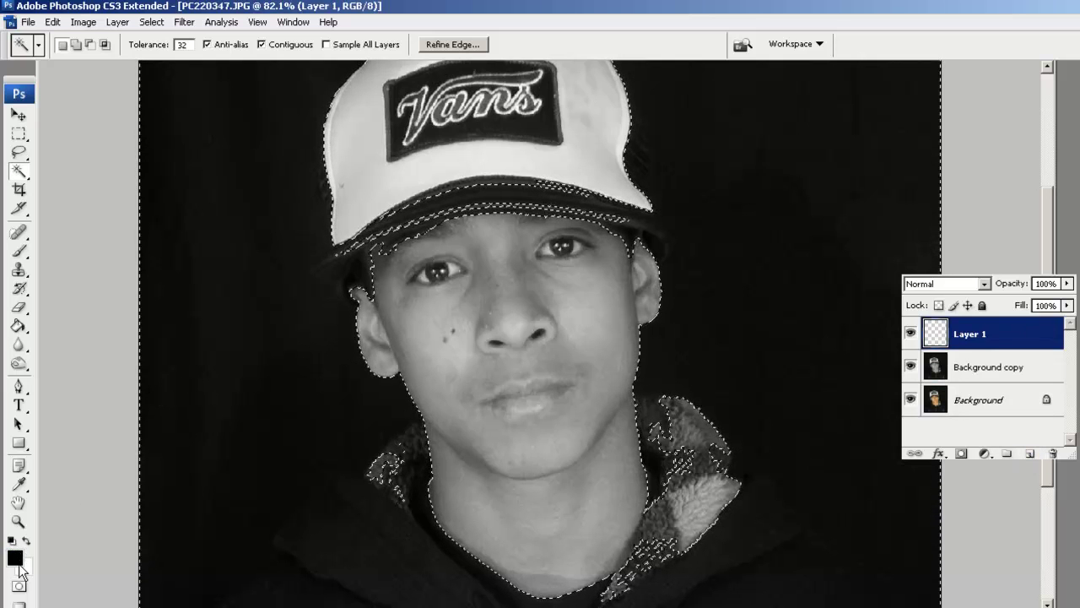
left_click(18, 326)
left_click(232, 320)
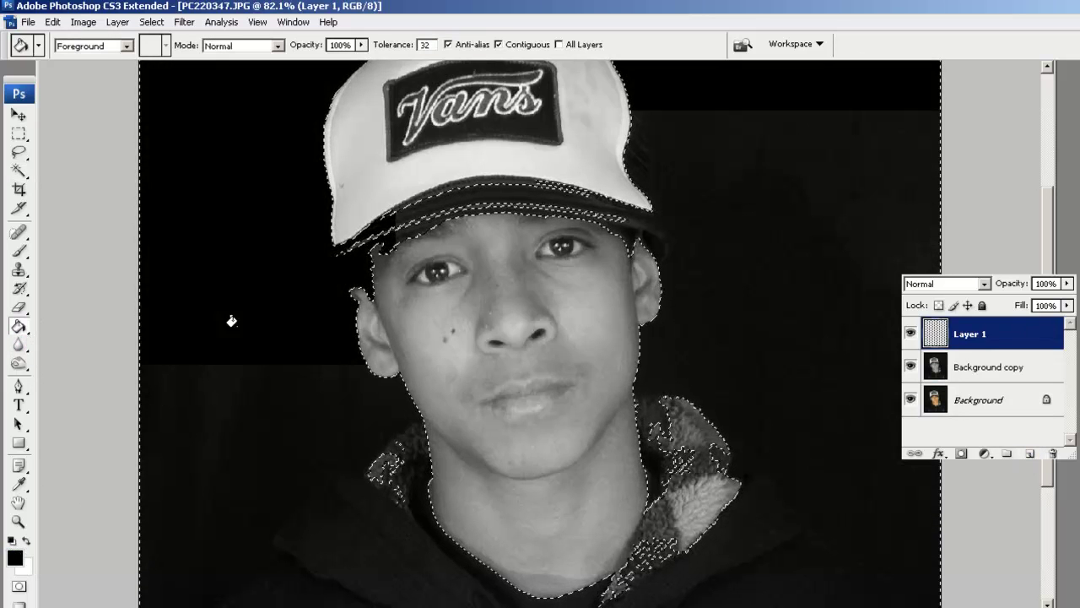
key("ctrl+d")
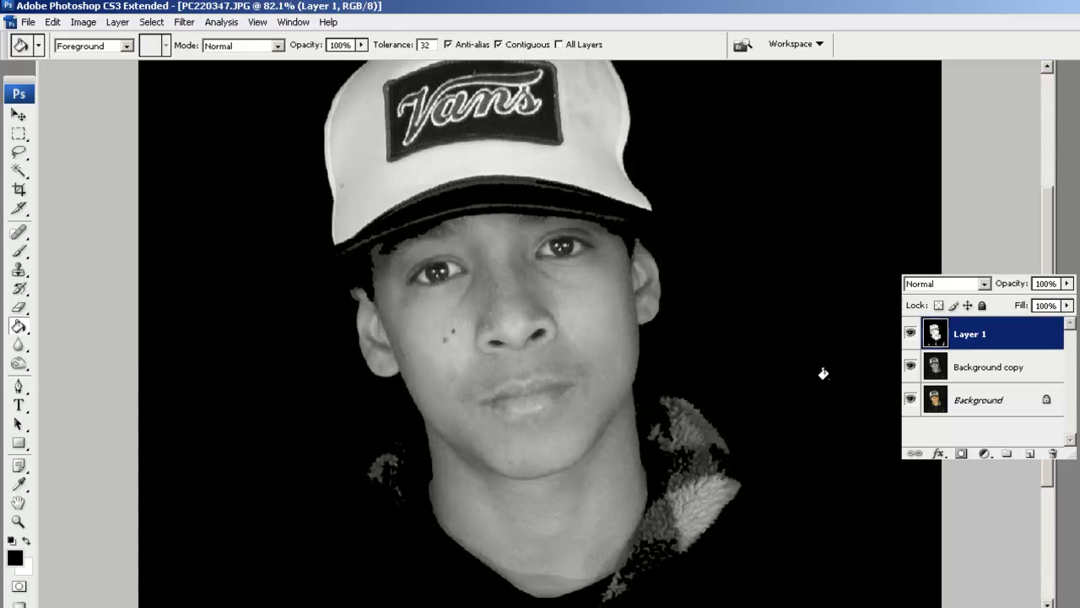
left_click(910, 399)
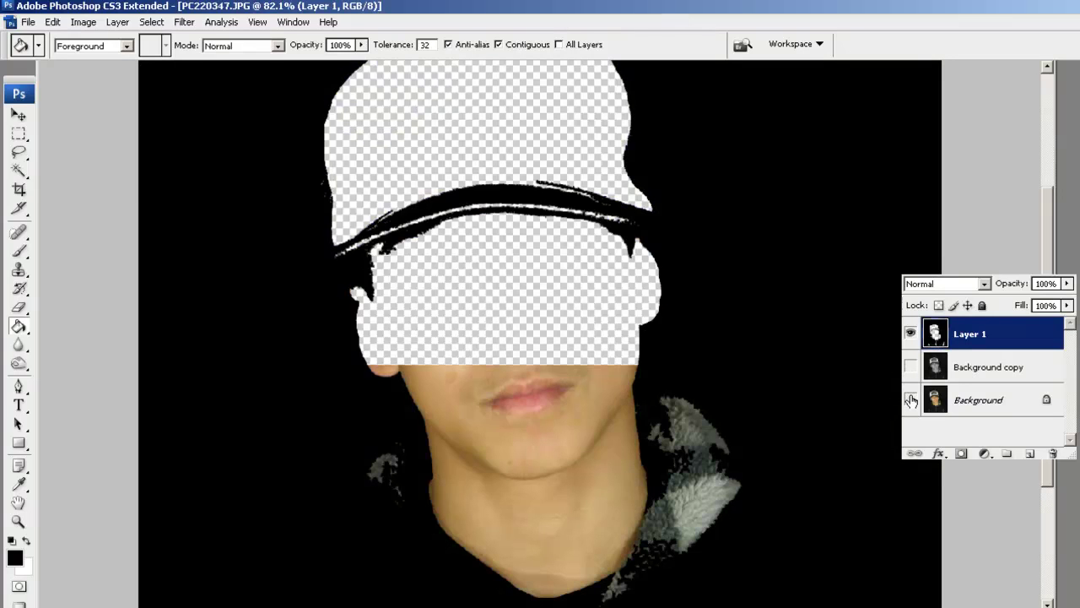
left_click(911, 400)
left_click(911, 368)
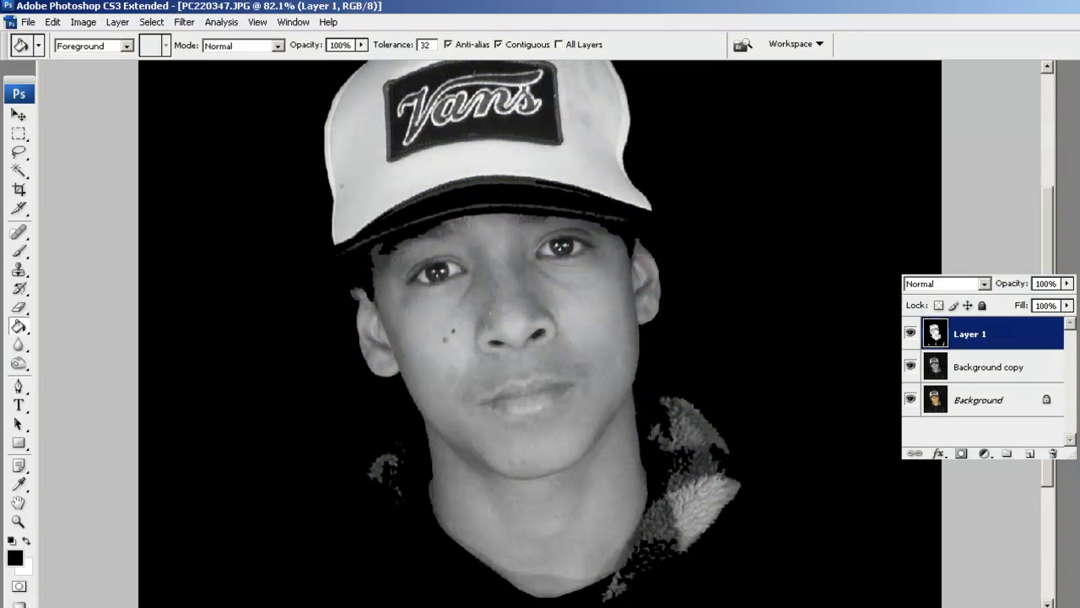
Add Layer 2 in Color blend mode and pick light red ff4a4a as the foreground colour.
left_click(1031, 455)
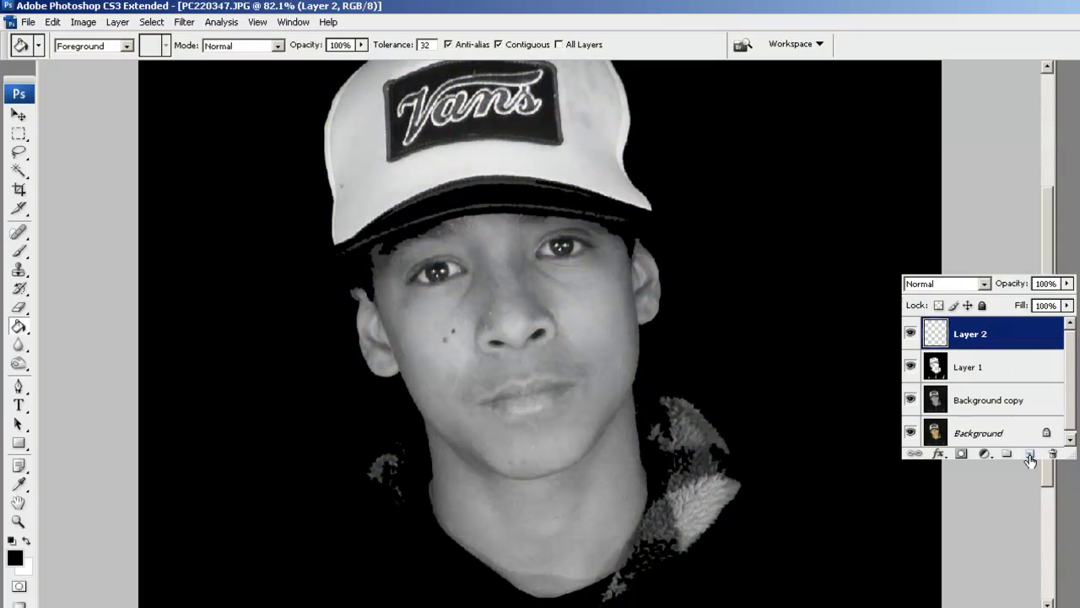
left_click(982, 284)
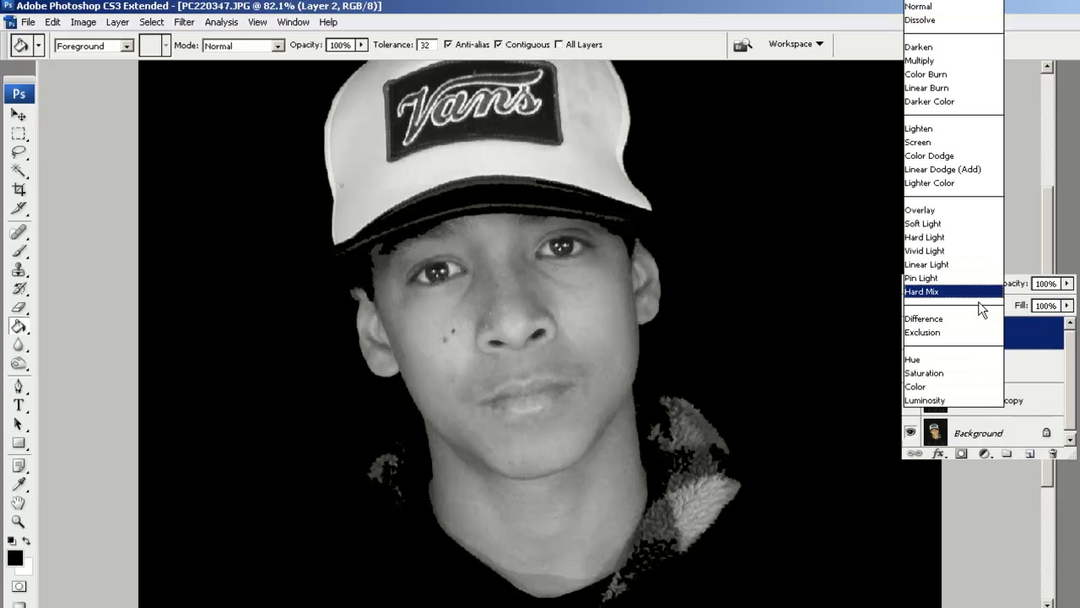
left_click(975, 390)
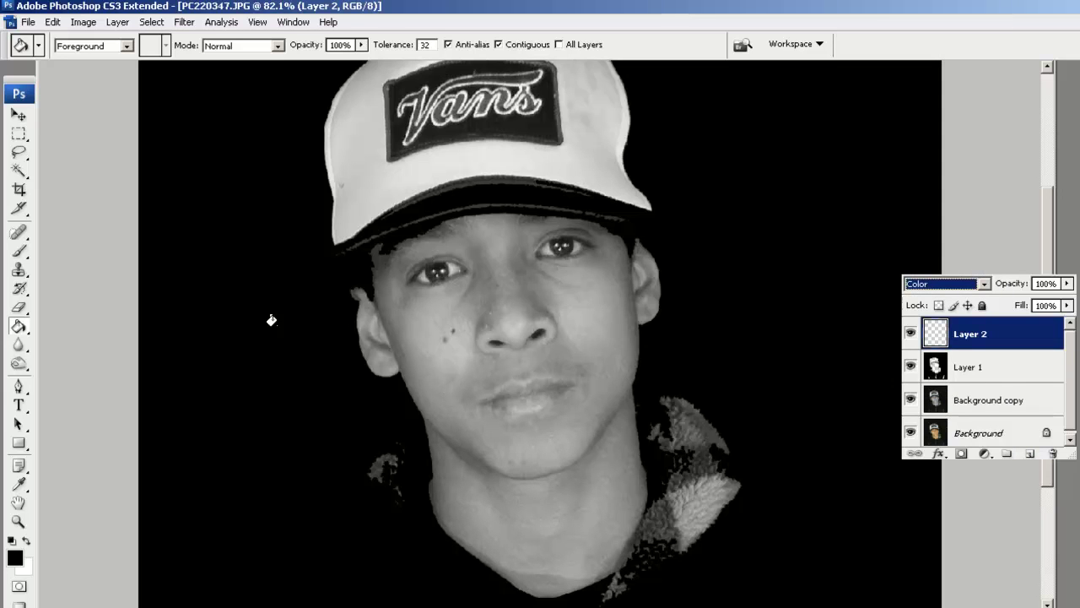
left_click(14, 558)
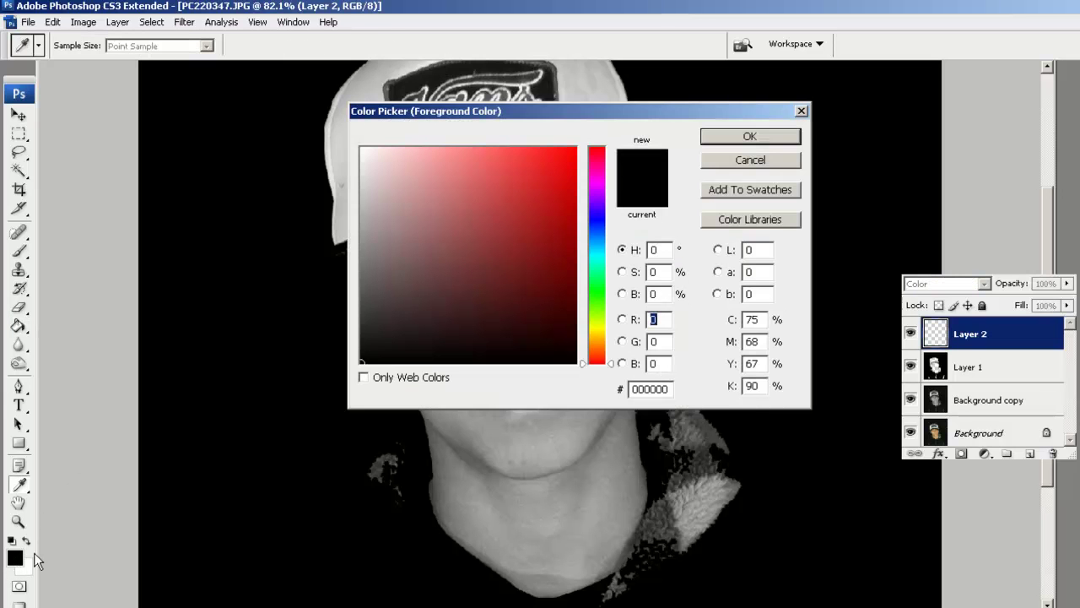
left_click_drag(514, 163, 514, 143)
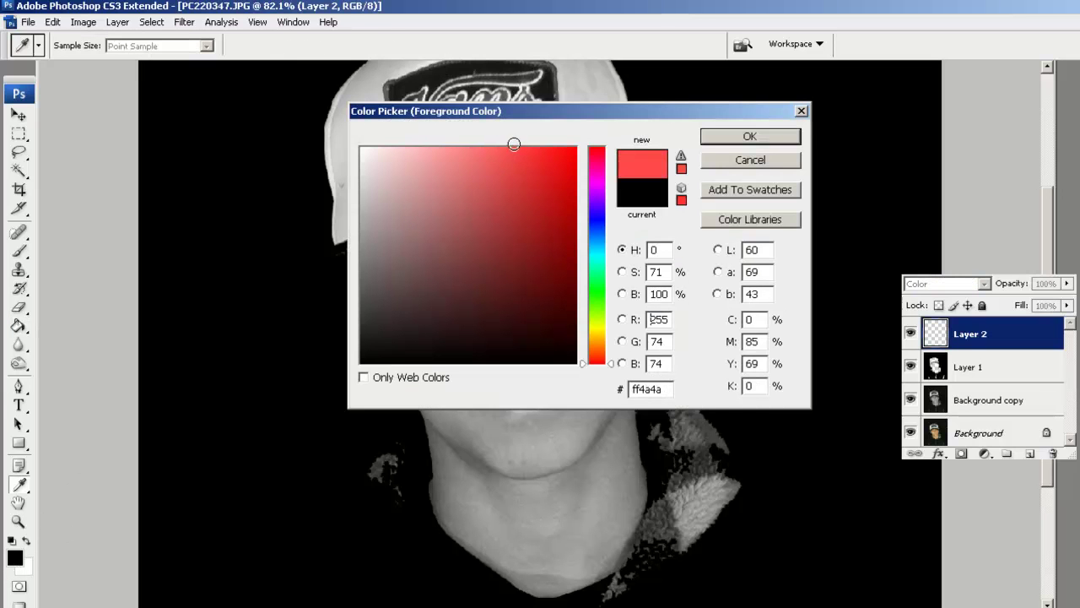
Confirm red ff4a4a and set up a soft-edged brush enlarged to 139 px.
left_click(708, 141)
key("alt+Tab")
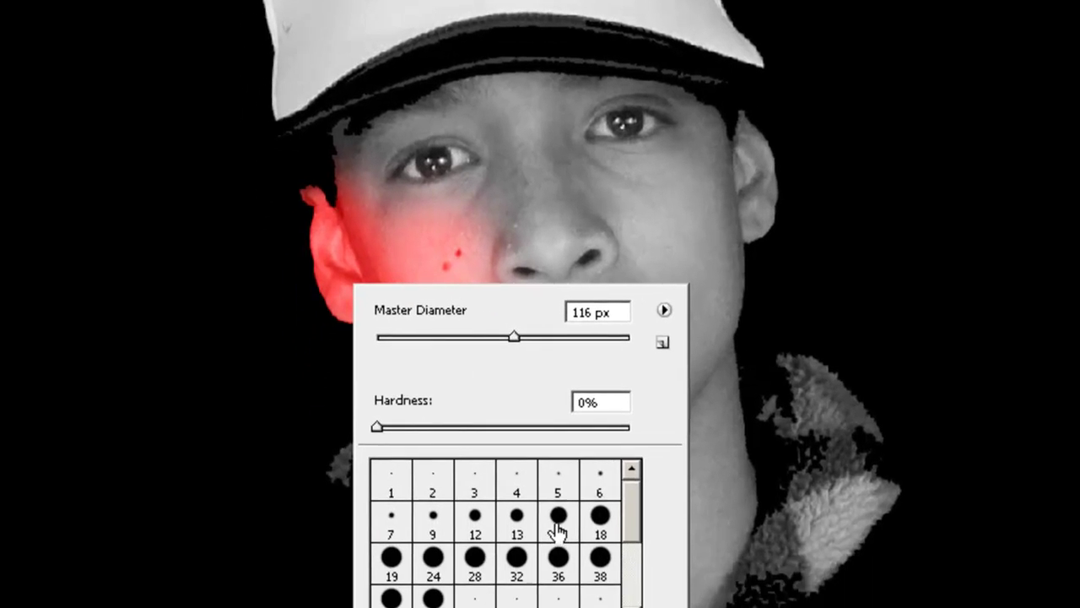
left_click(541, 607)
left_click_drag(541, 401, 385, 402)
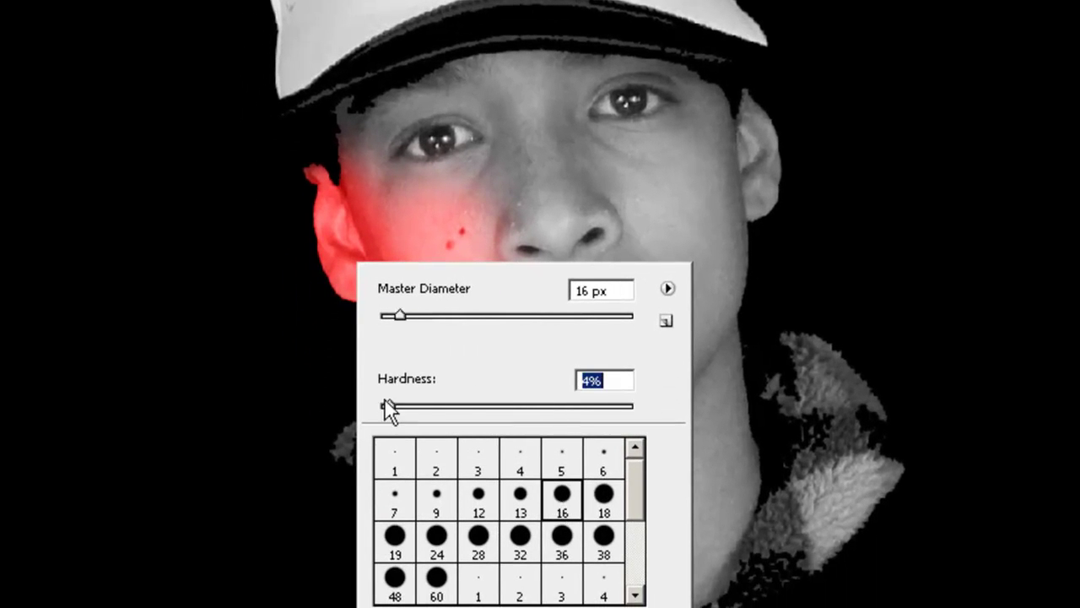
left_click(448, 317)
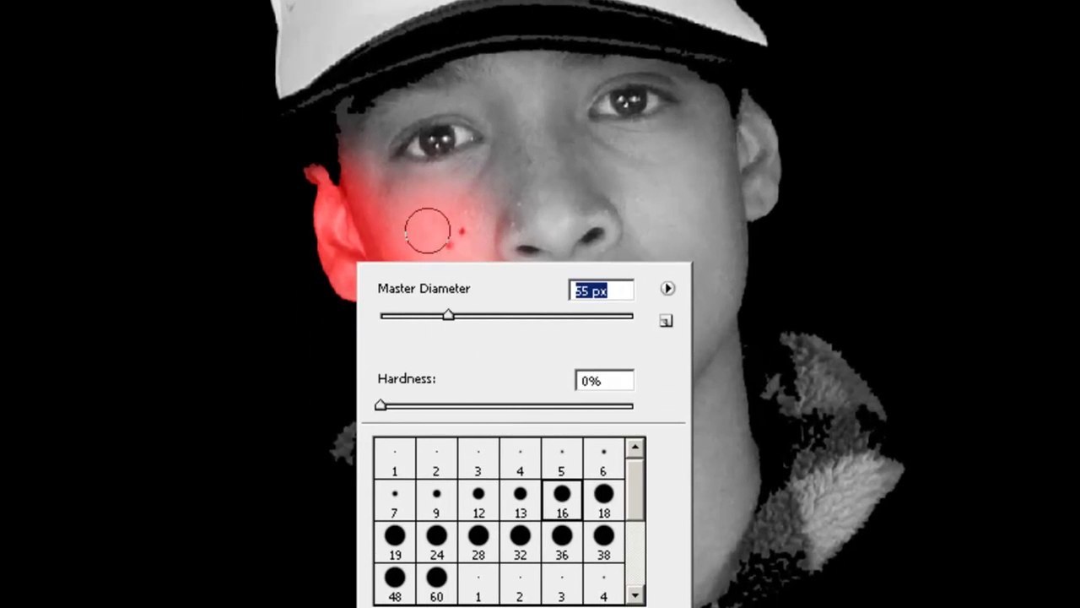
left_click(507, 316)
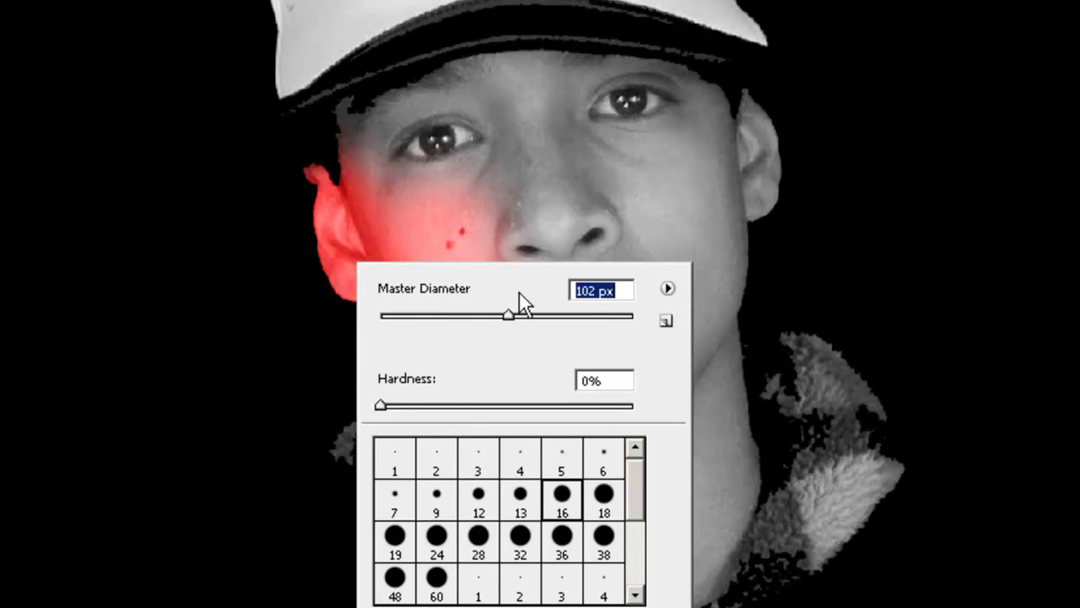
left_click(514, 287)
left_click(532, 317)
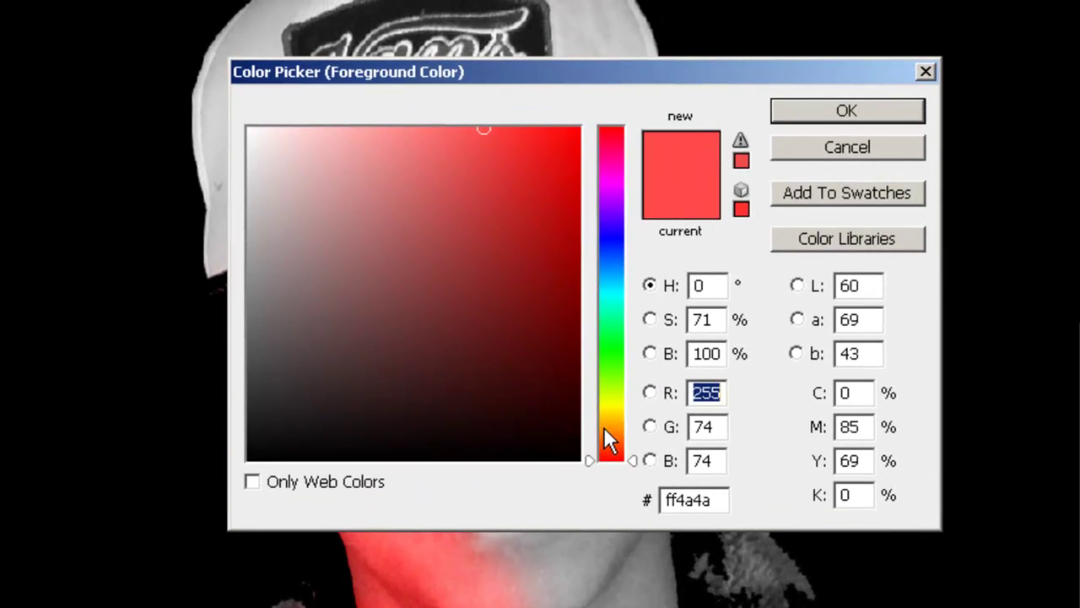
Paint orange down the nose and face, then try teal strokes on the chin and cheek, undoing the last.
left_click(604, 435)
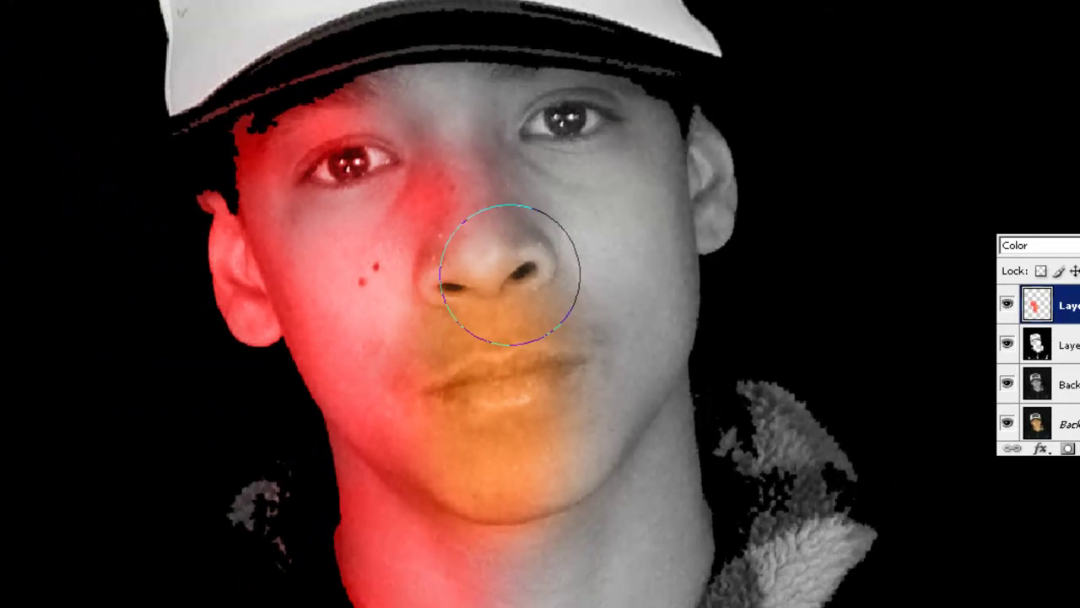
mouse_move(519, 270)
left_mouse_down()
mouse_move(506, 193)
mouse_move(473, 109)
mouse_move(396, 55)
mouse_move(571, 132)
mouse_move(572, 507)
mouse_move(514, 357)
left_mouse_up()
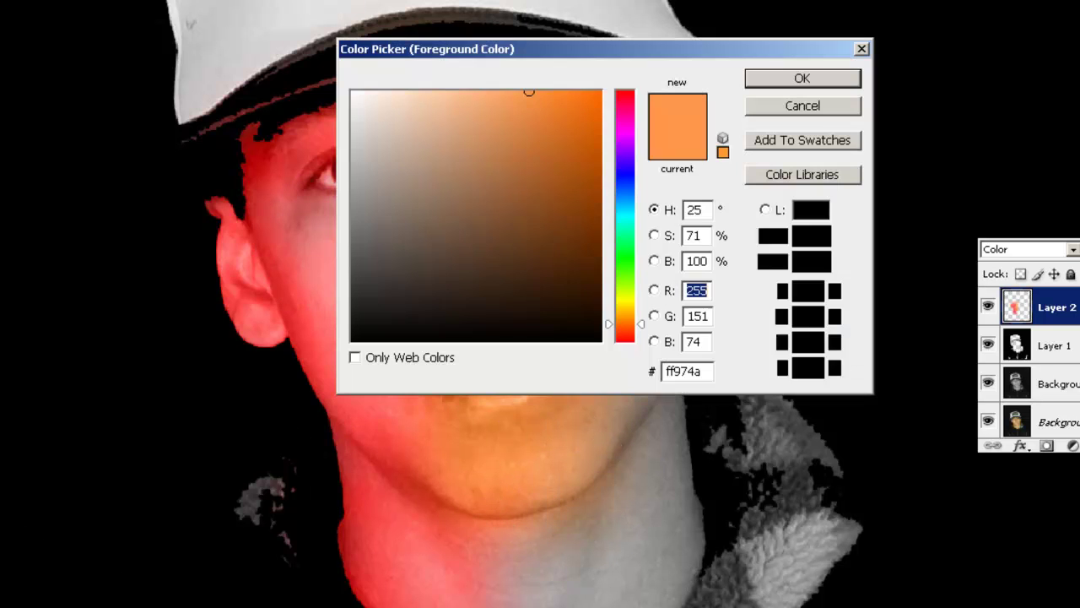
left_click(630, 223)
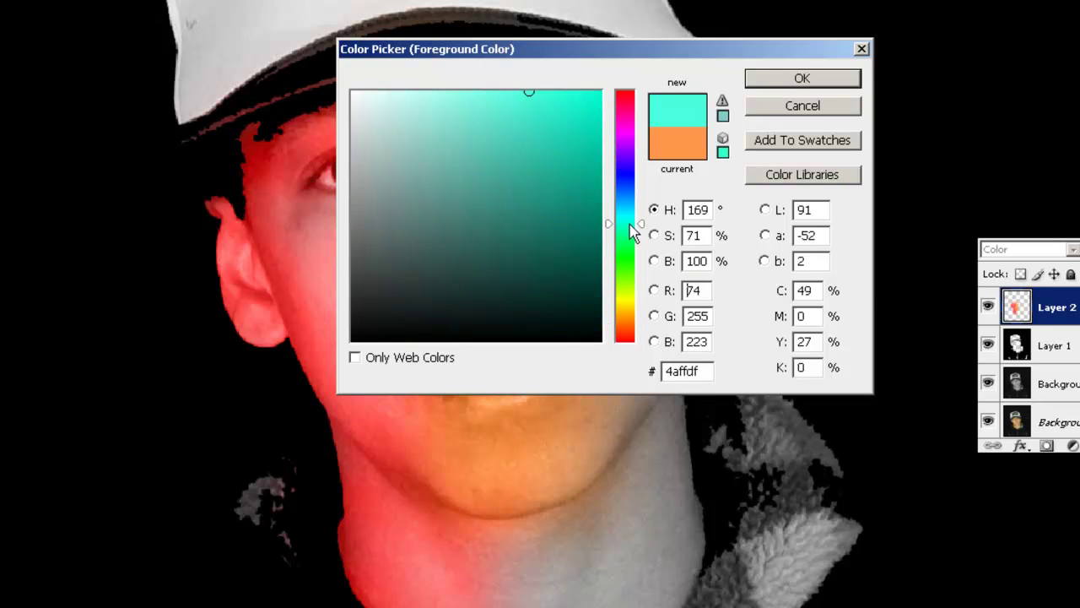
left_click(808, 78)
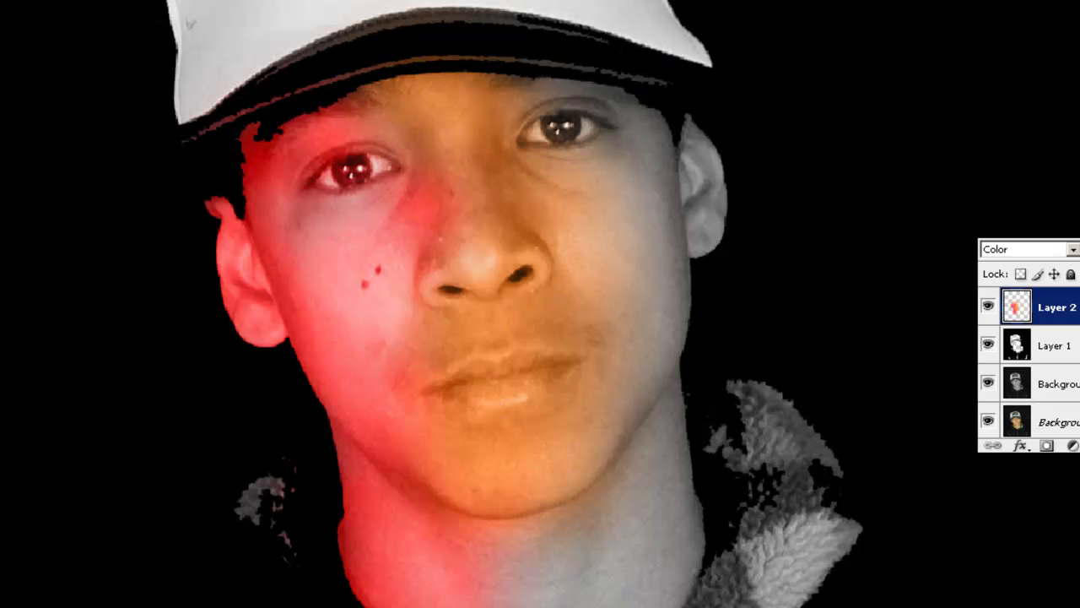
left_click_drag(559, 384, 543, 430)
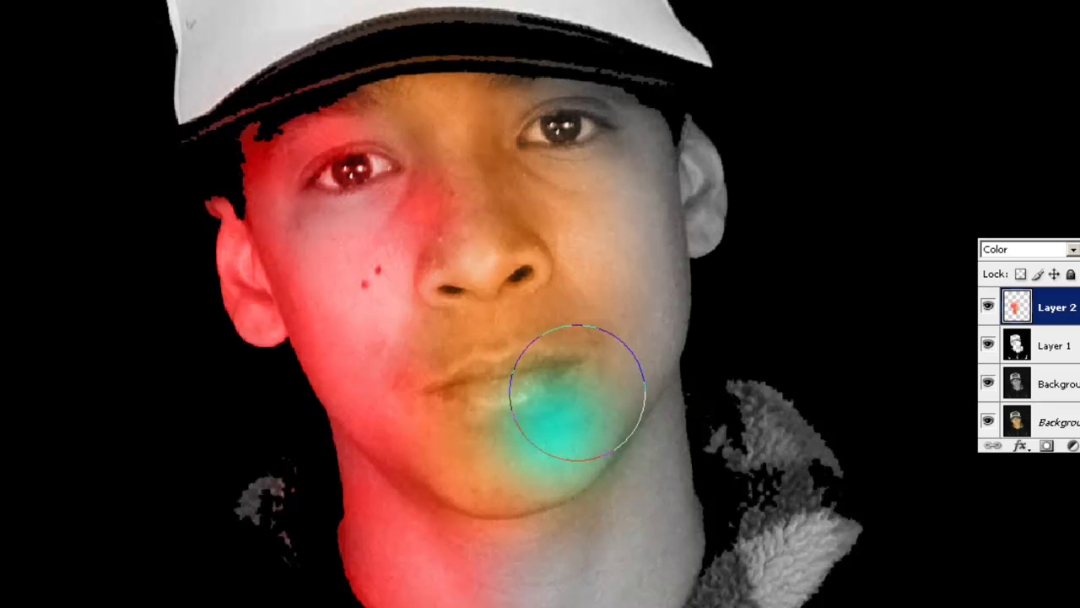
left_click_drag(579, 393, 597, 279)
key("ctrl+z")
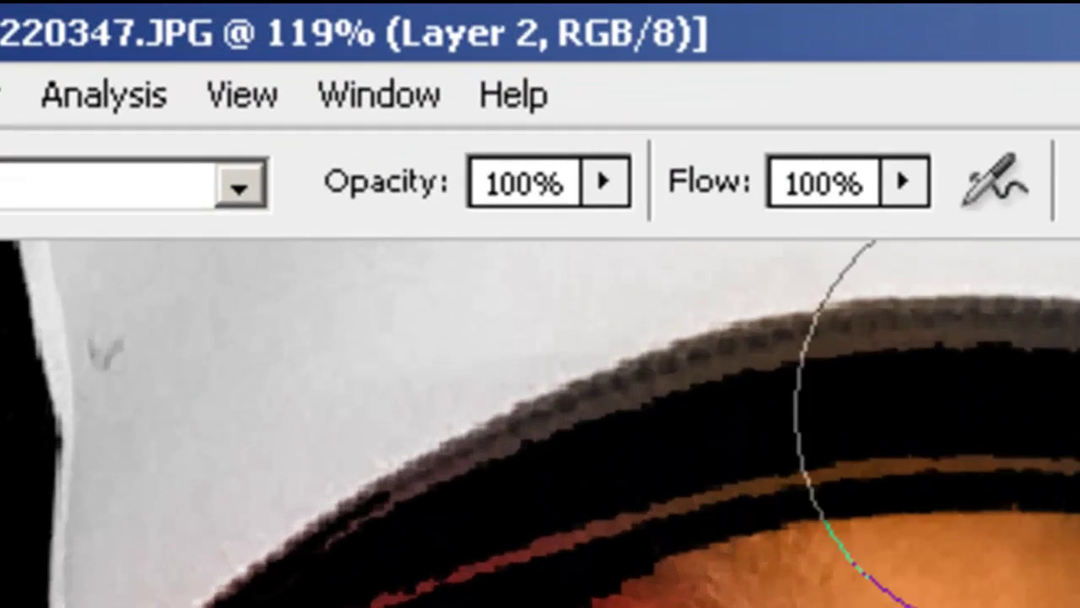
Lower brush Flow to 37% and softly brush teal over the chin and right cheek.
left_click(560, 65)
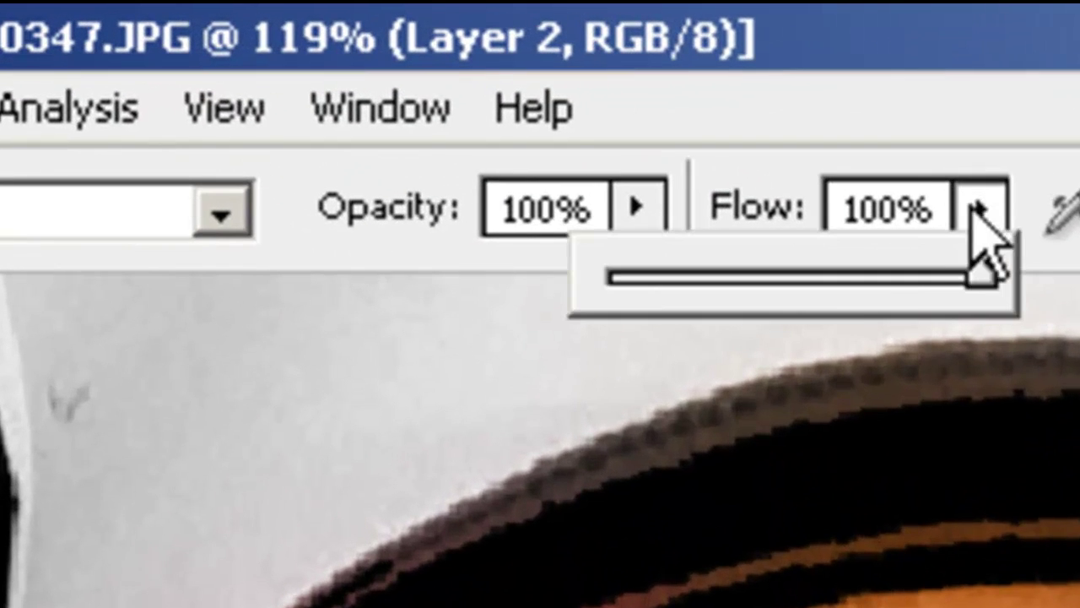
left_click_drag(816, 296, 746, 297)
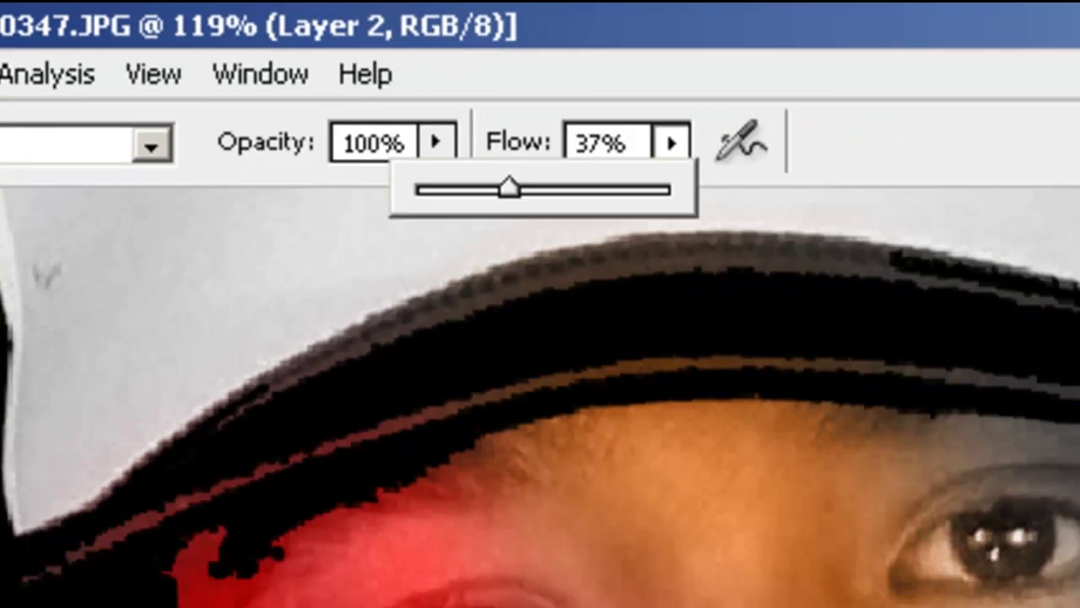
mouse_move(445, 495)
left_mouse_down()
mouse_move(444, 542)
mouse_move(478, 497)
mouse_move(442, 318)
mouse_move(425, 299)
mouse_move(419, 204)
mouse_move(514, 198)
mouse_move(521, 212)
left_mouse_up()
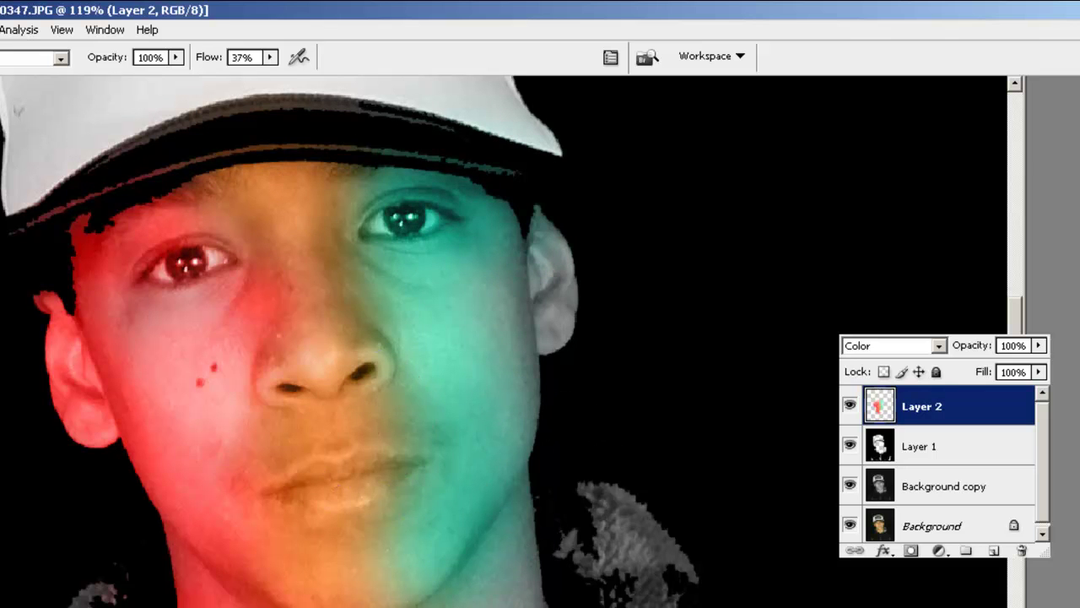
key("alt+Tab")
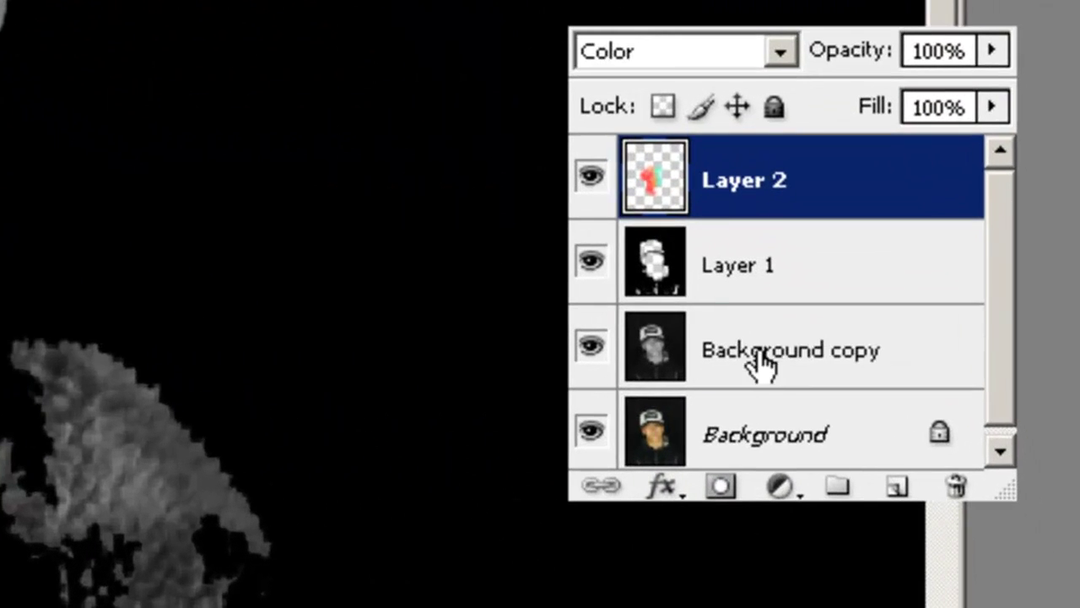
Select Background copy, briefly hiding and reshowing Layers 1 and 2 to inspect it.
left_click(903, 490)
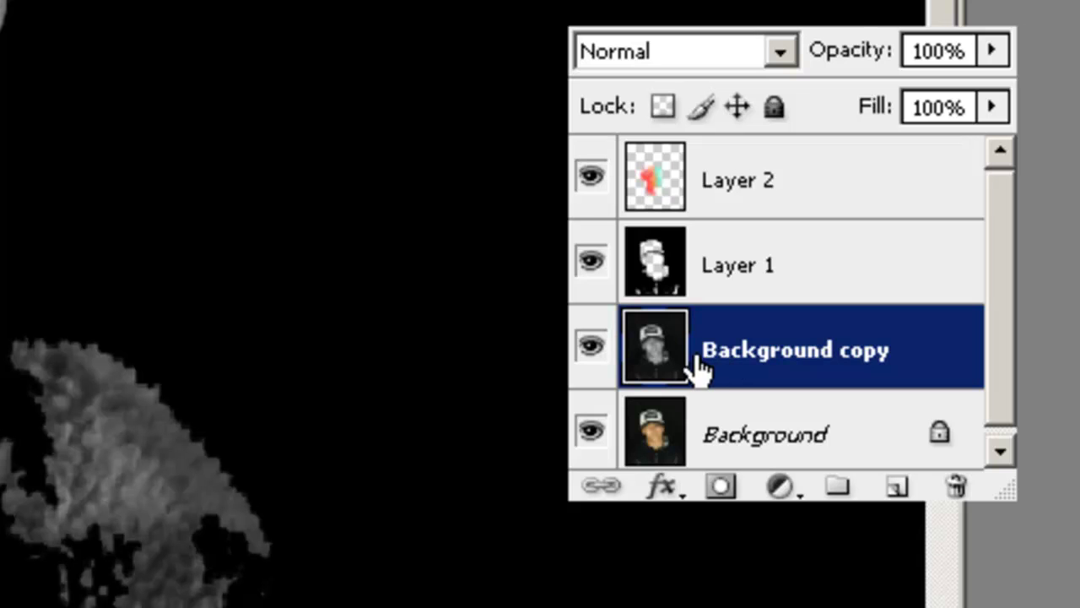
left_click(593, 277)
left_click(592, 181)
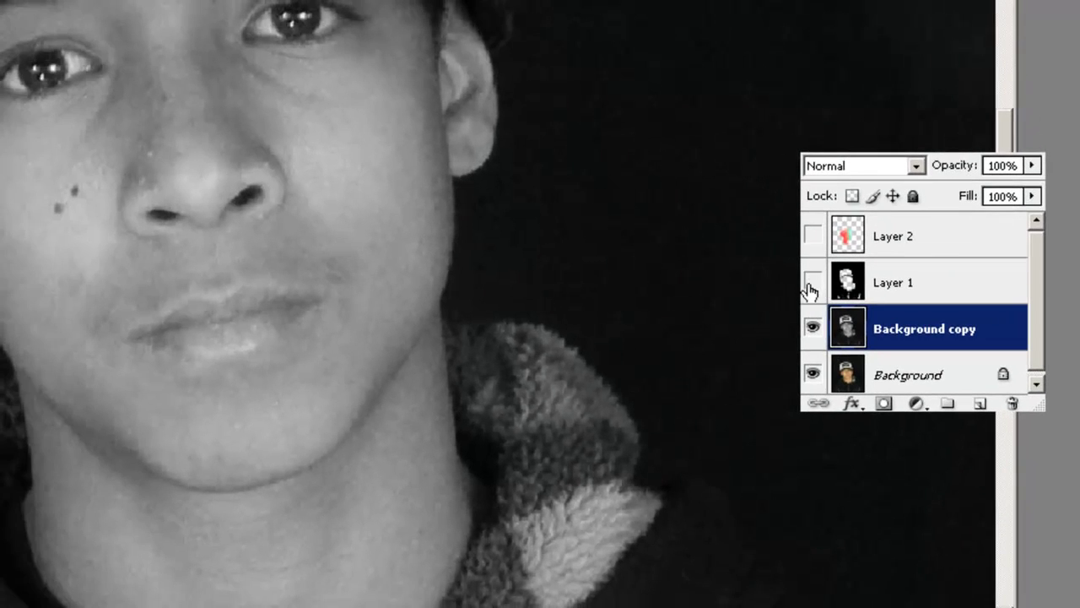
left_click(773, 278)
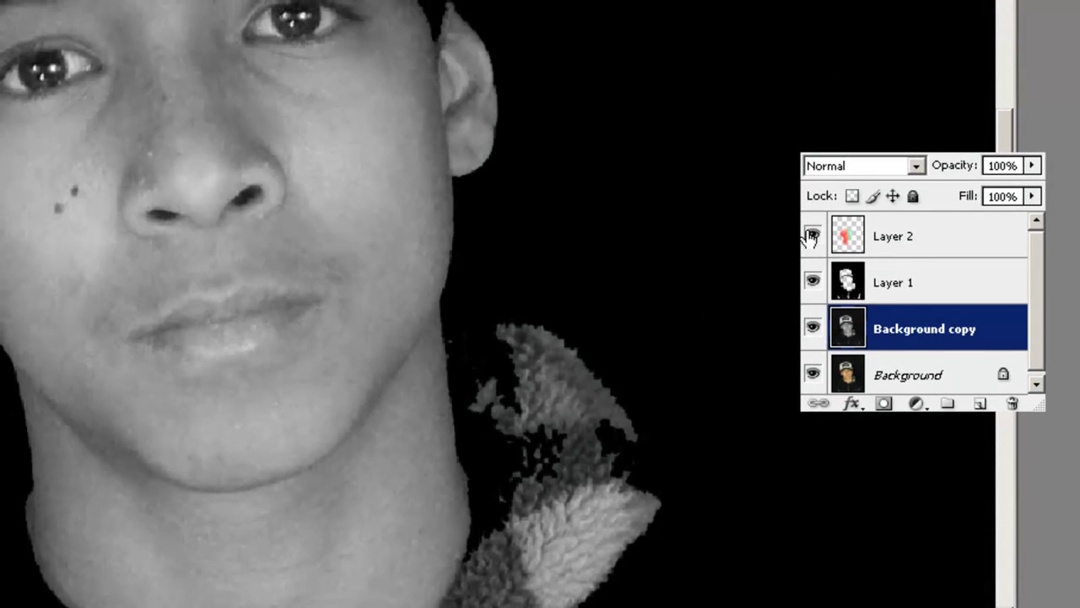
left_click(773, 225)
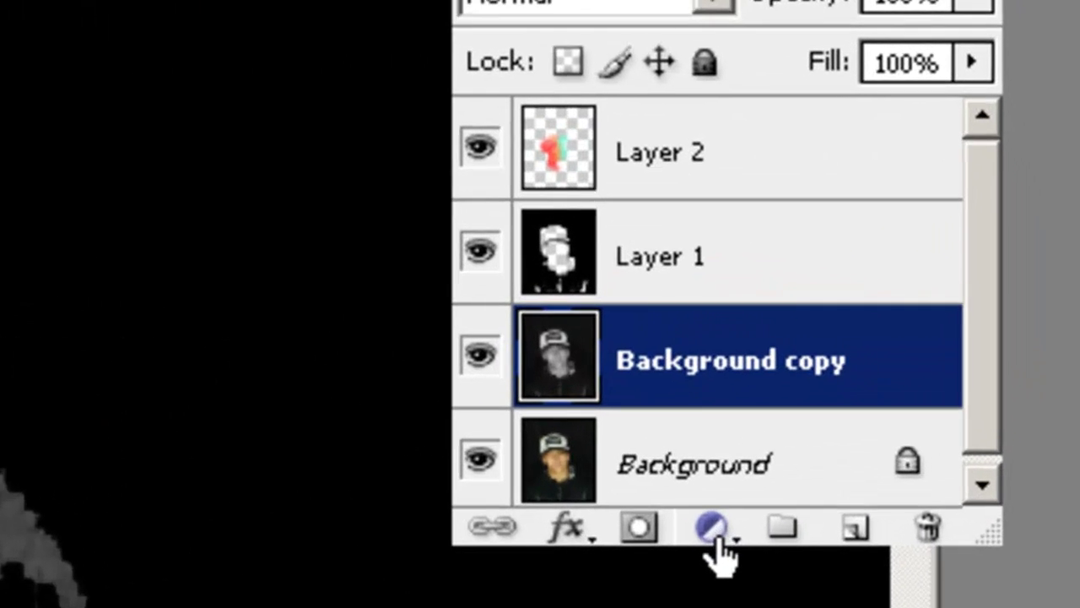
Add a Curves layer with the shadow point pulled down, highlights lifted, and an extra dark-tone point.
left_click(705, 533)
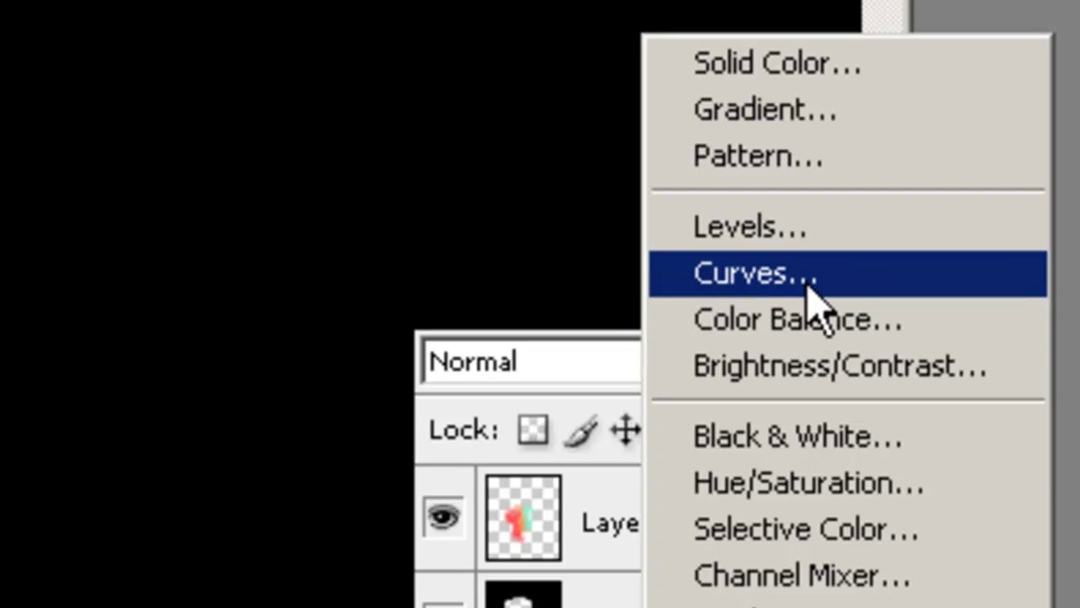
left_click(812, 287)
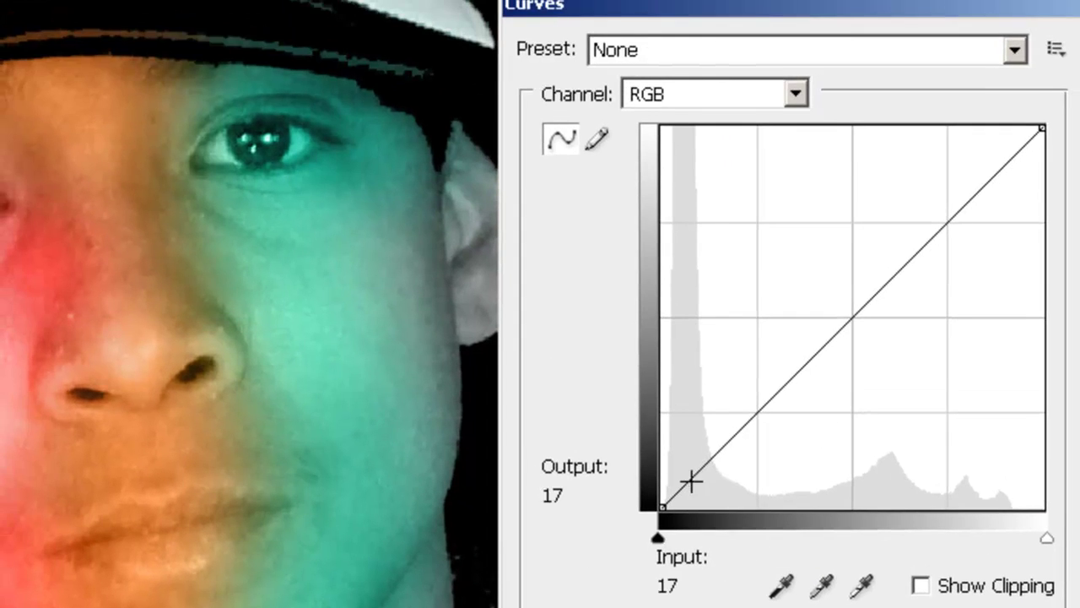
left_click_drag(690, 481, 694, 492)
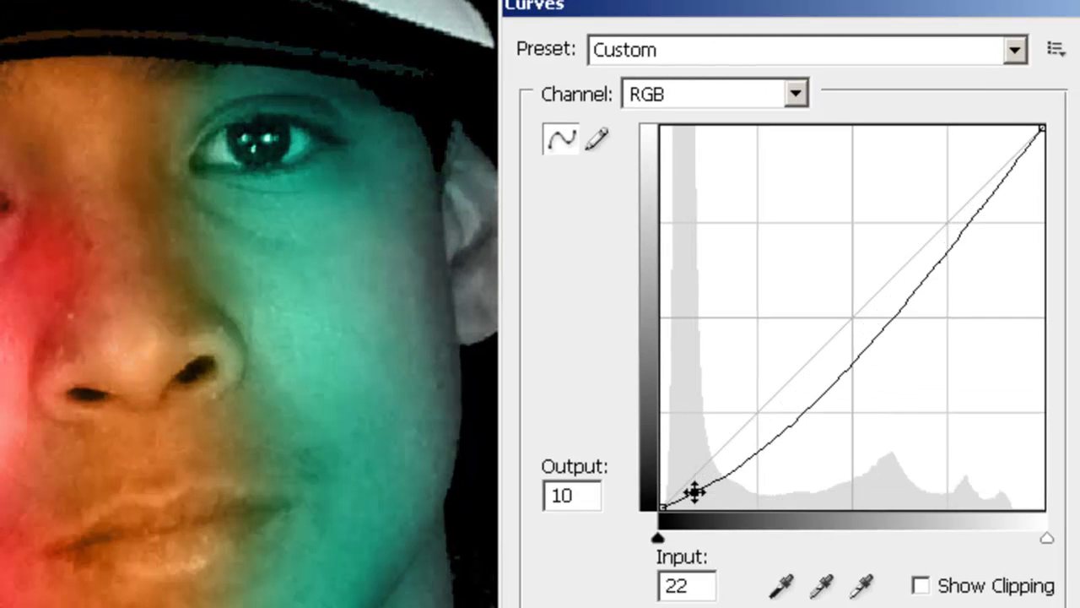
left_click_drag(1013, 163, 1014, 151)
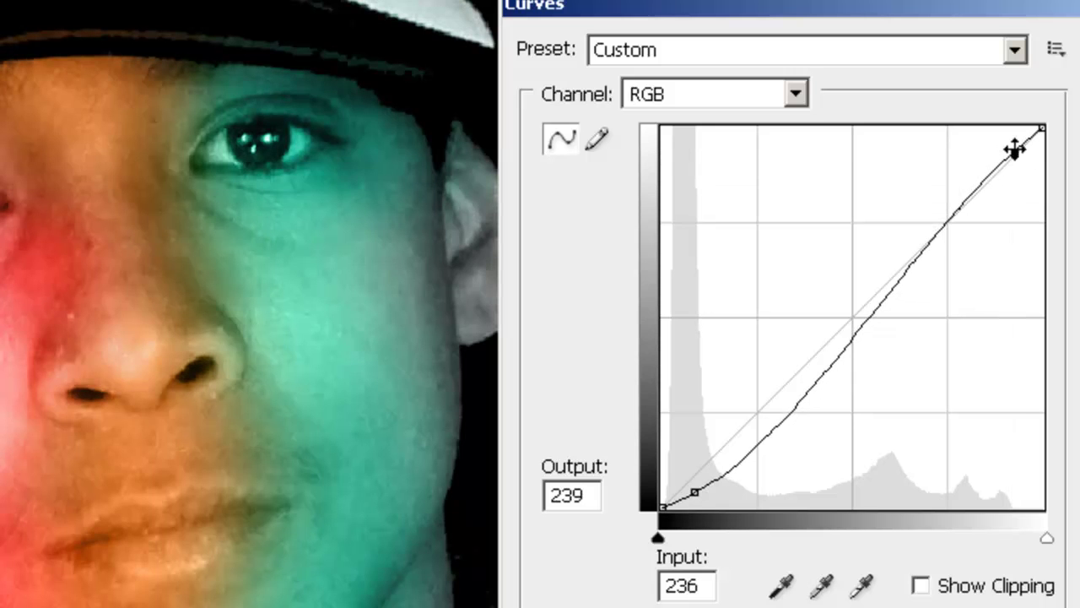
left_click_drag(701, 492, 703, 492)
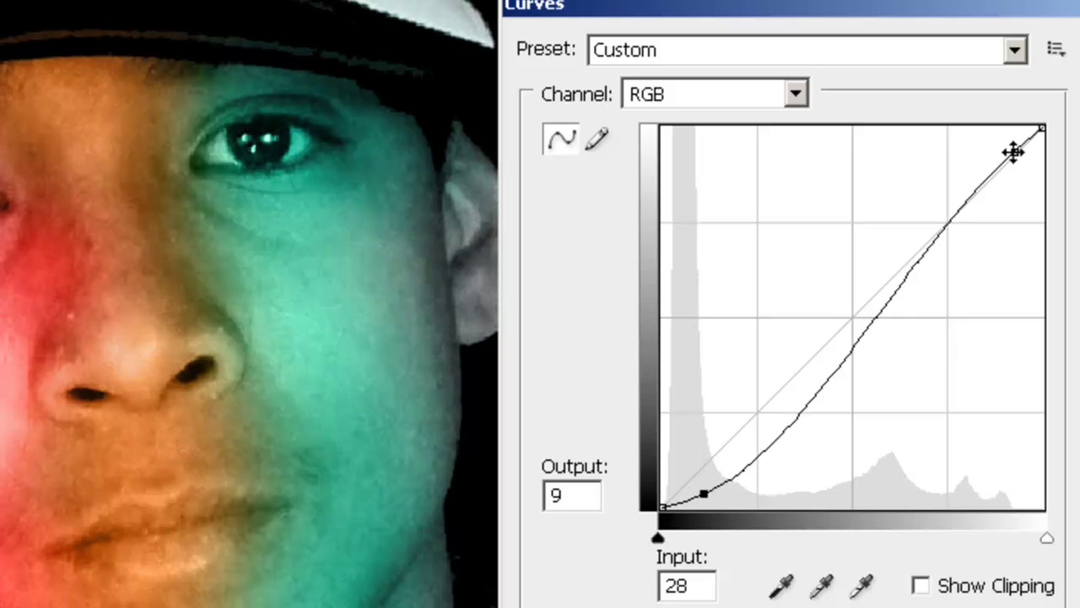
left_click_drag(1015, 152, 1013, 144)
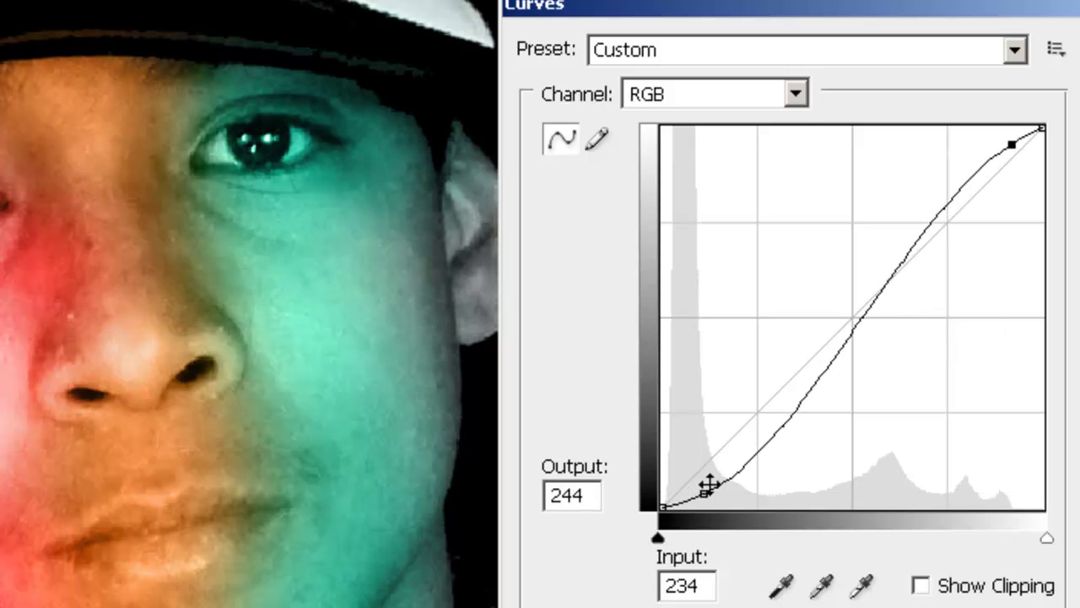
left_click(731, 485)
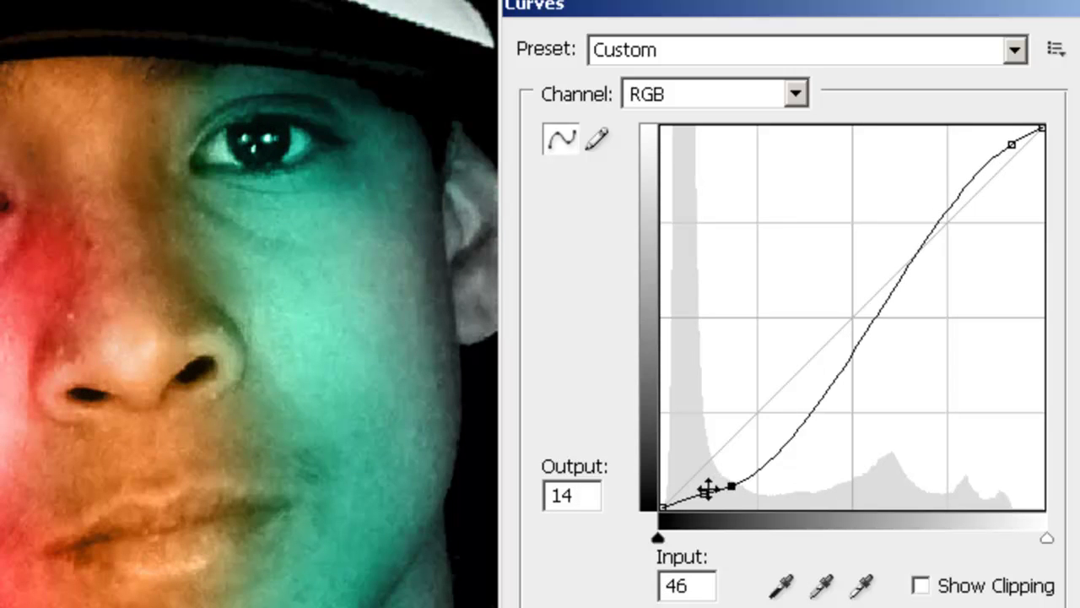
key("Return")
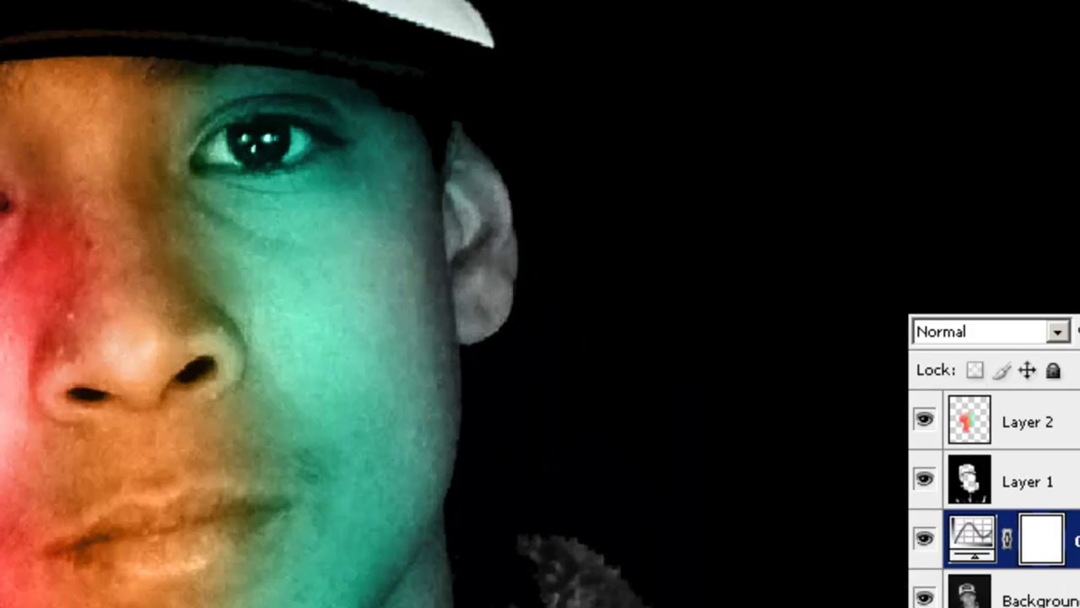
Reduce Layer 2's opacity to 82% and delete the Curves 1 adjustment layer.
left_click(1004, 426)
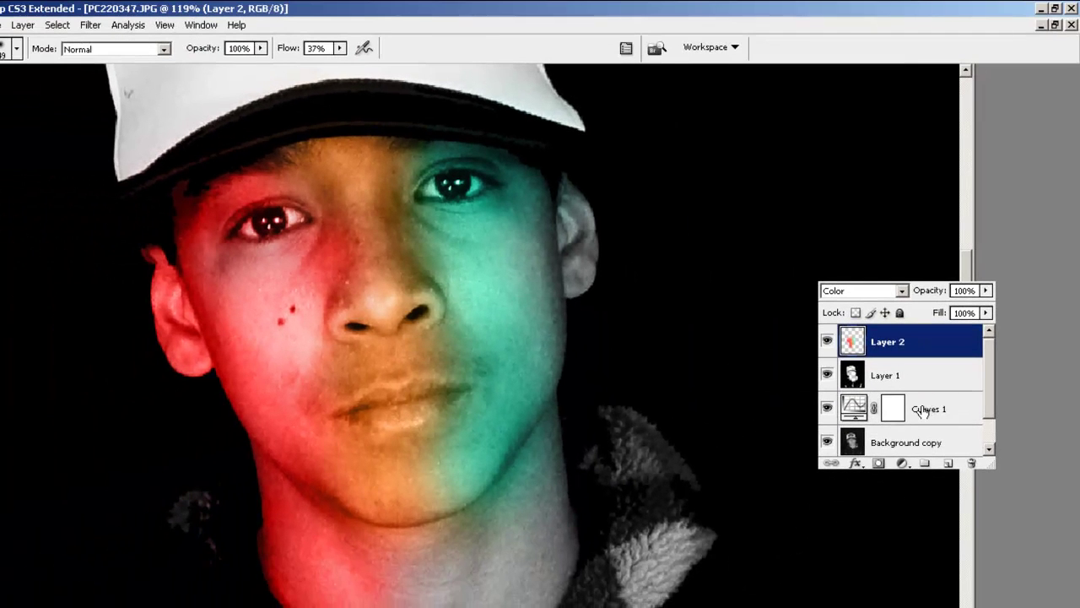
left_click(920, 411)
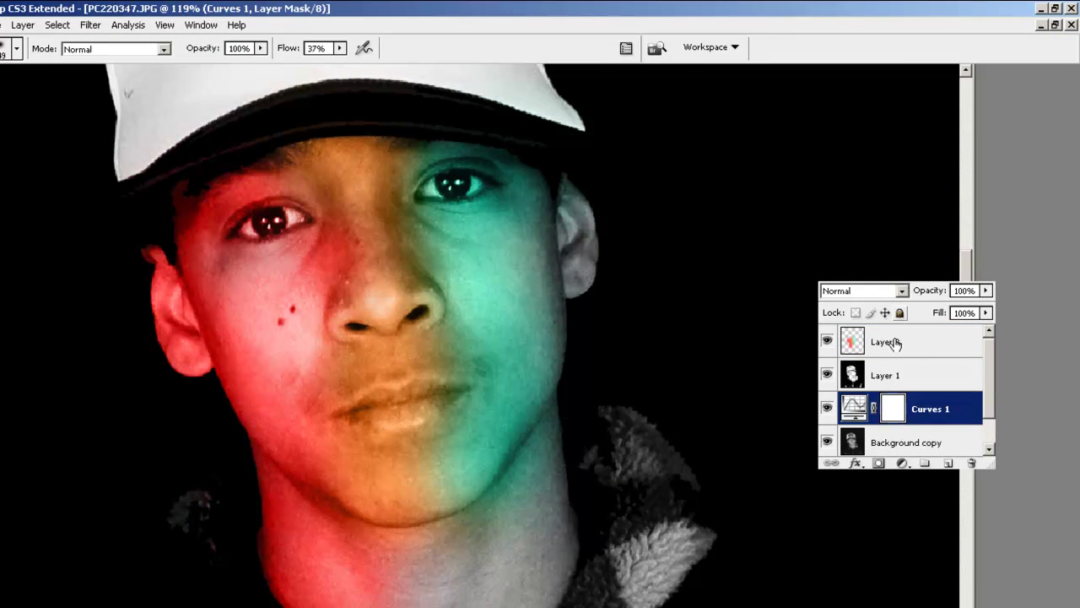
left_click(895, 345)
left_click(986, 290)
left_click_drag(984, 307, 965, 306)
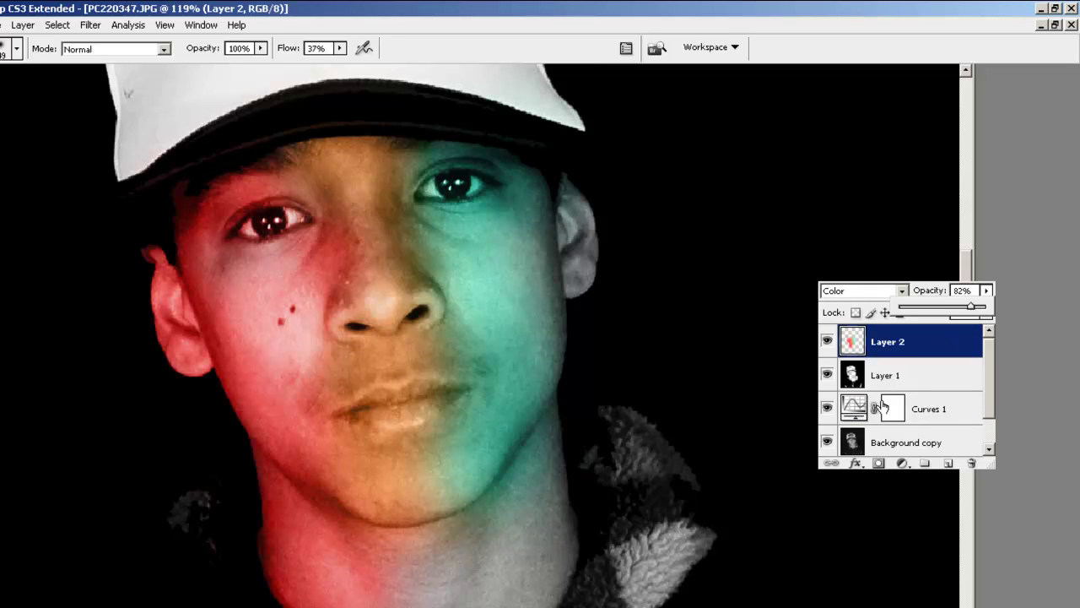
left_click(880, 409)
left_click(853, 411)
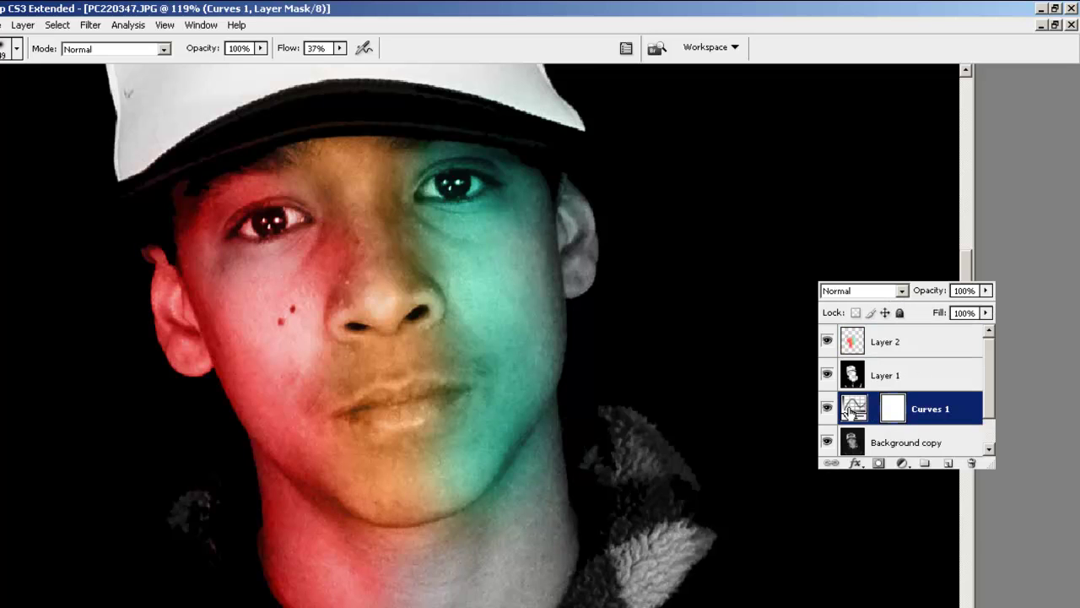
key("Delete")
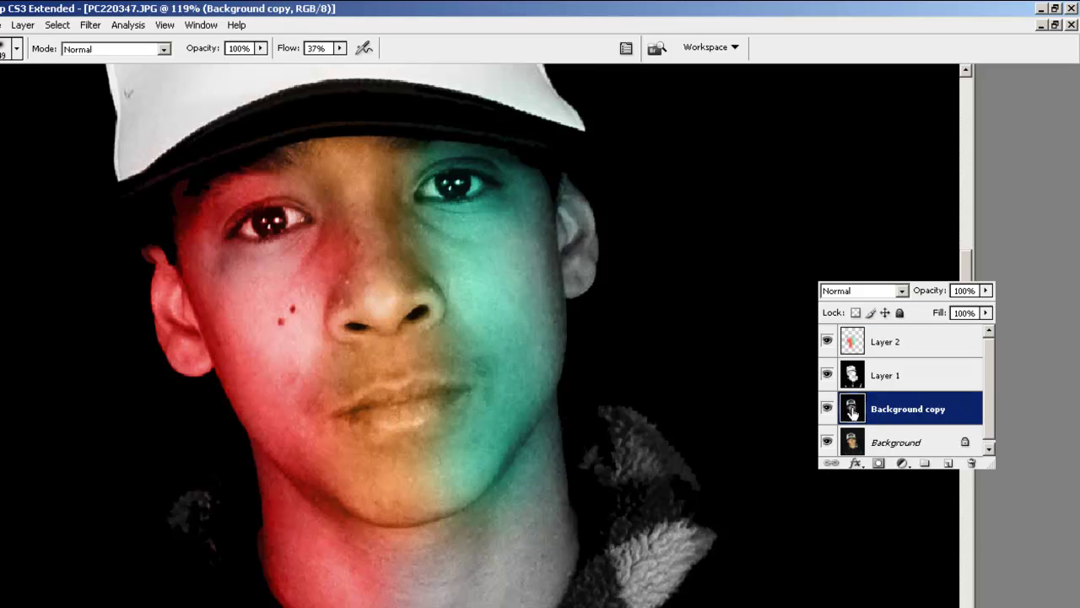